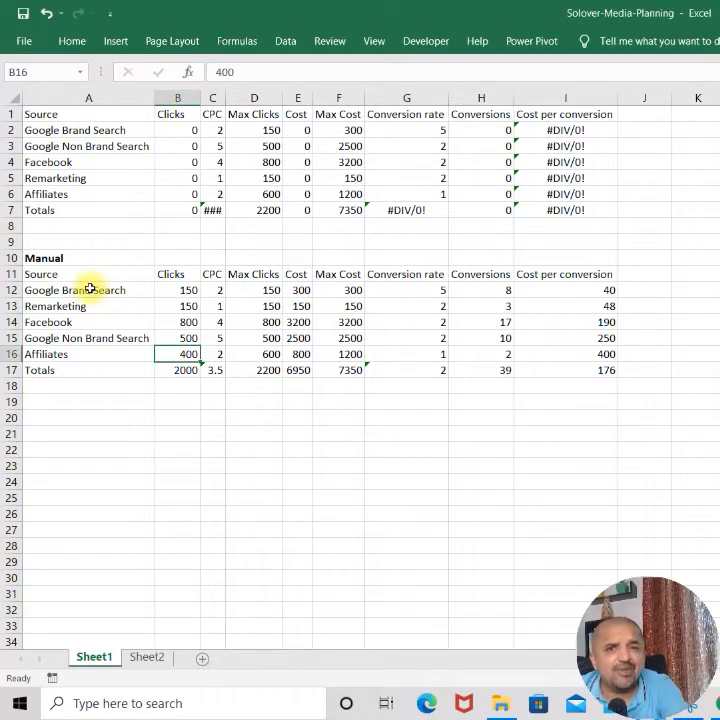
# - Review the Manual table's column headings and its total Cost and Max Cost cells
pyautogui.press('Up')
pyautogui.press('Up')
pyautogui.press('Up')
pyautogui.press('Up')
pyautogui.press('Up')
pyautogui.press('Left')
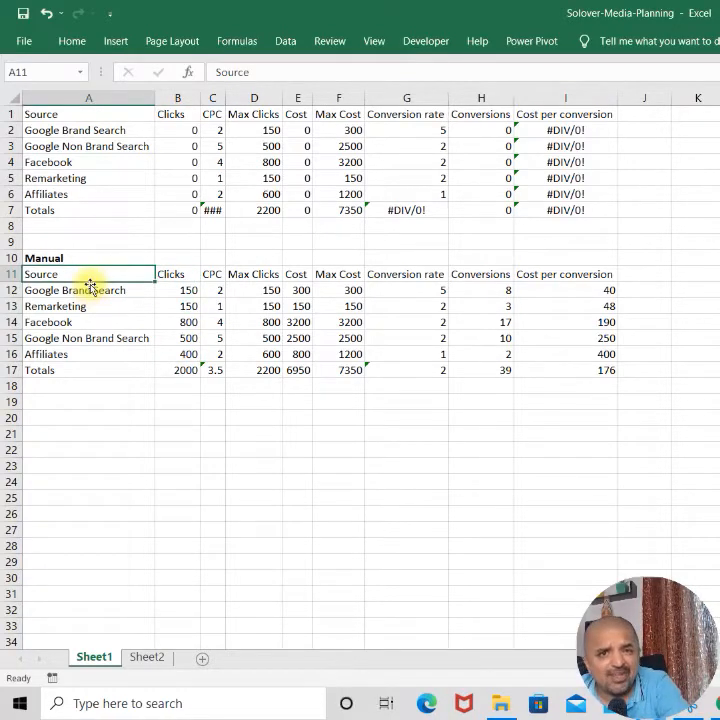
pyautogui.press('Right')
pyautogui.press('Right')
pyautogui.press('Right')
pyautogui.press('Right')
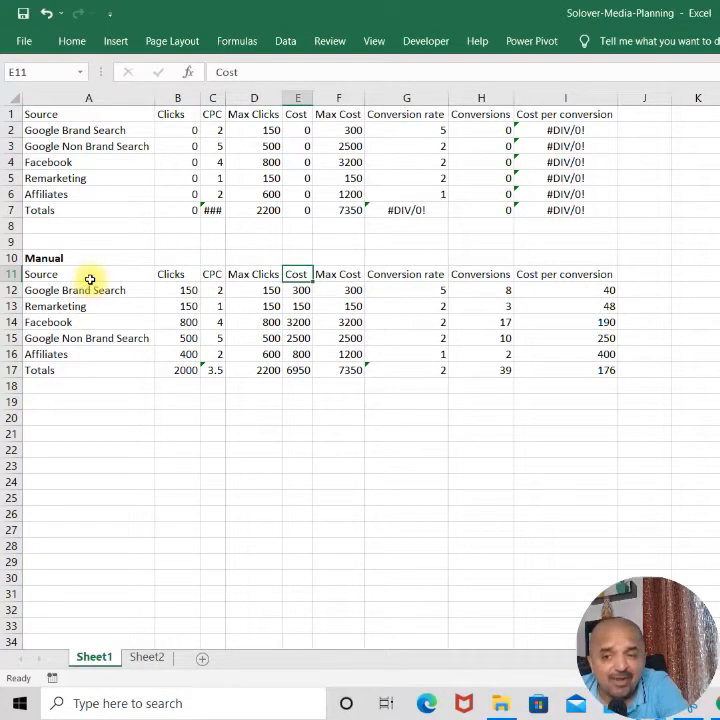
pyautogui.press('Down')
pyautogui.press('Down')
pyautogui.press('Down')
pyautogui.press('Down')
pyautogui.press('Down')
pyautogui.press('Down')
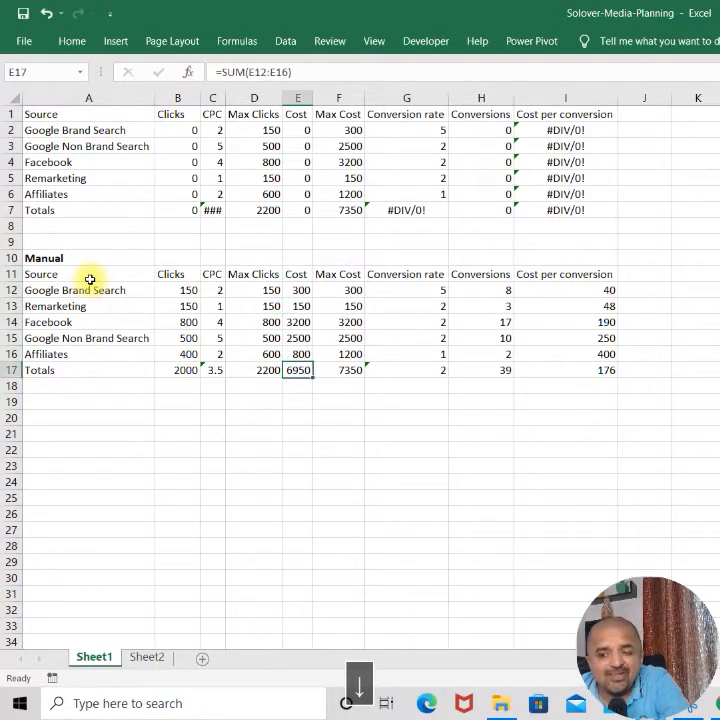
pyautogui.press('Right')
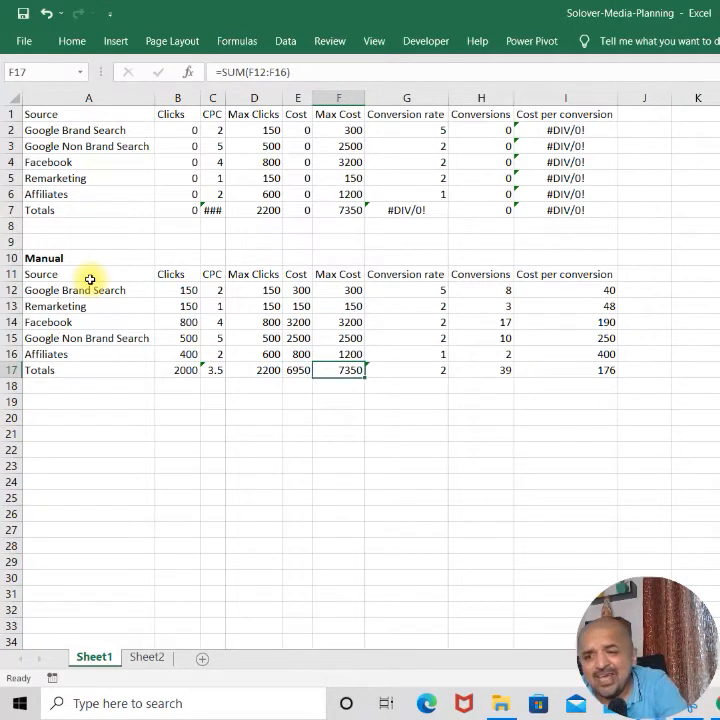
# - Examine the Google Brand Search row of the Manual table from Clicks through Cost per conversion
pyautogui.press('Left')
pyautogui.press('Left')
pyautogui.press('Left')
pyautogui.press('Left')
pyautogui.press('Up')
pyautogui.press('Up')
pyautogui.press('Up')
pyautogui.press('Up')
pyautogui.press('Up')
pyautogui.press('Right')
pyautogui.press('Right')
pyautogui.press('Right')
pyautogui.press('Right')
pyautogui.press('Right')
pyautogui.press('Right')
pyautogui.press('Right')
pyautogui.press('Right')
pyautogui.press('Left')
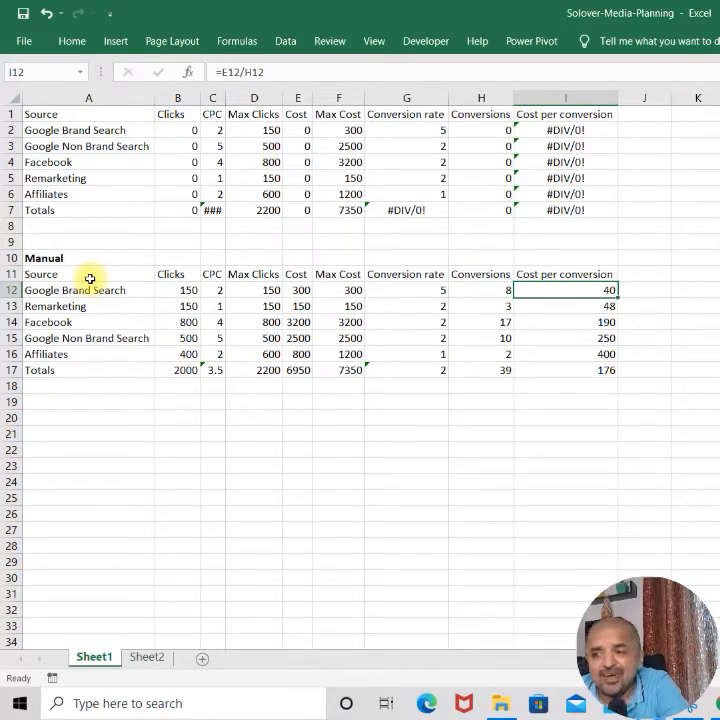
# - Compare Cost per conversion across the sources in the Manual table and examine the Clicks allotted to them
pyautogui.press('Down')
pyautogui.press('Down')
pyautogui.press('Down')
pyautogui.press('Down')
pyautogui.press('Left')
pyautogui.press('Left')
pyautogui.press('Left')
pyautogui.press('Left')
pyautogui.press('Left')
pyautogui.press('Left')
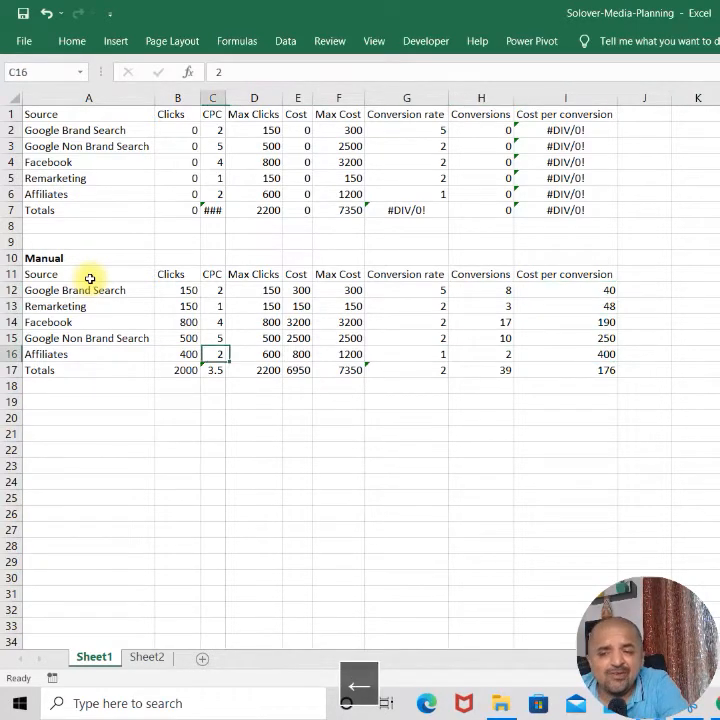
pyautogui.press('Up')
pyautogui.press('Up')
pyautogui.press('Up')
pyautogui.press('Up')
pyautogui.press('Left')
pyautogui.press('Down')
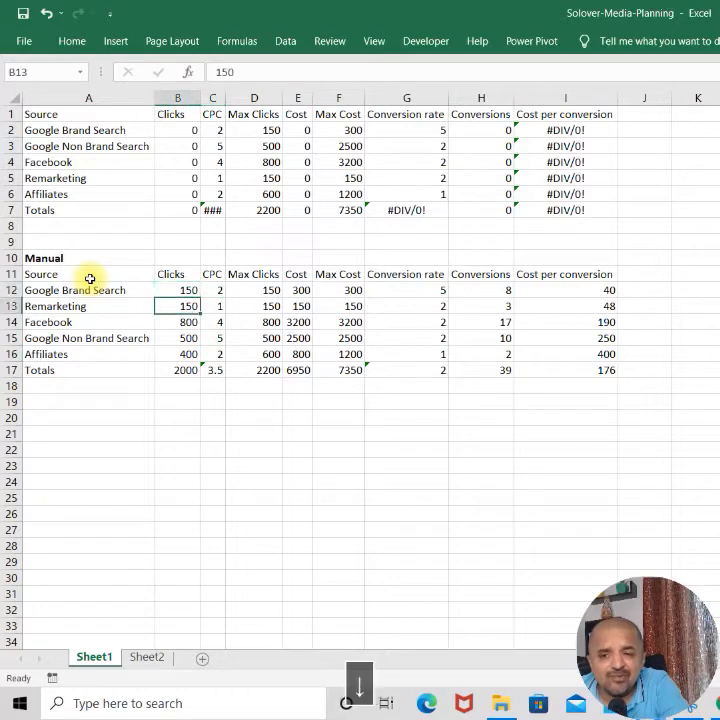
pyautogui.press('Down')
pyautogui.press('Down')
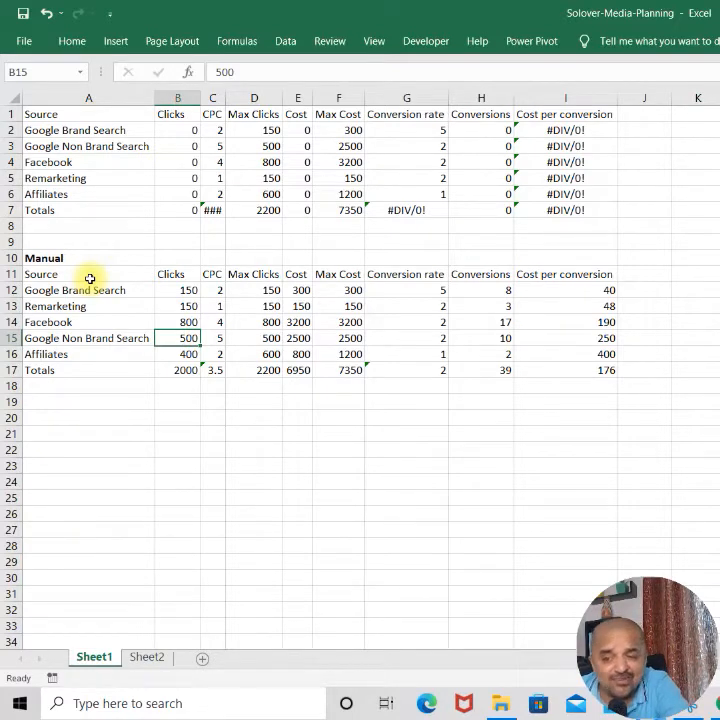
# - Examine the Manual table's Google Non Brand Search conversion figures and the overall Cost per conversion formula
pyautogui.press('Right')
pyautogui.press('Right')
pyautogui.press('Right')
pyautogui.press('Right')
pyautogui.press('Right')
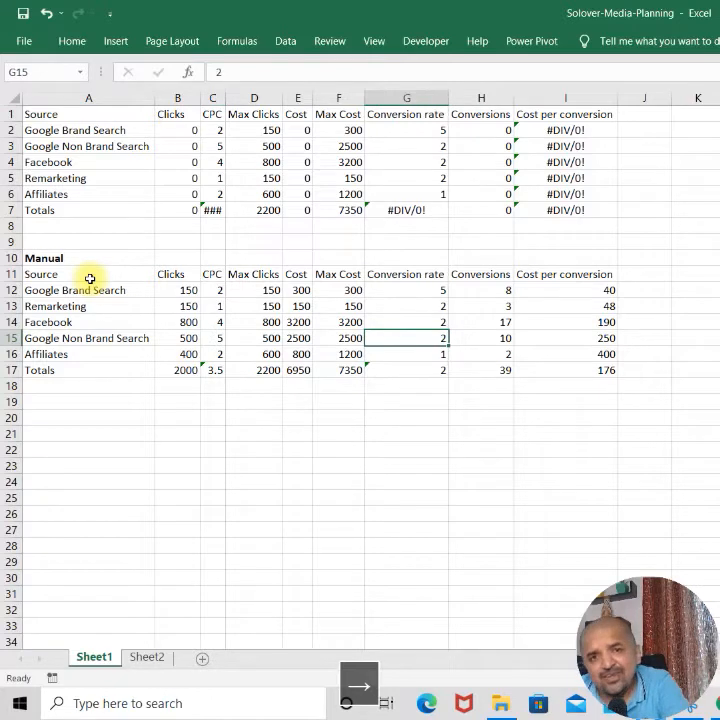
pyautogui.press('Right')
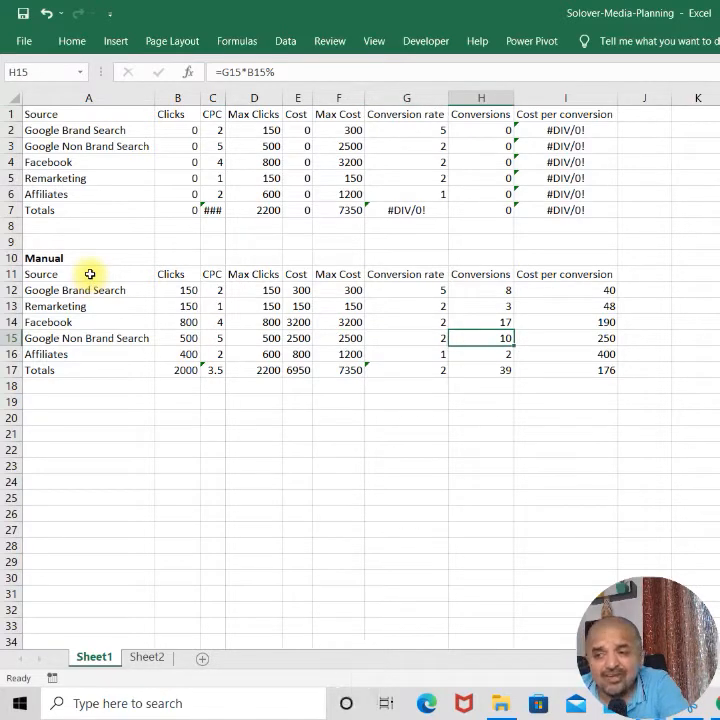
pyautogui.press('Down')
pyautogui.press('Down')
pyautogui.press('Right')
pyautogui.press('Right')
pyautogui.press('Left')
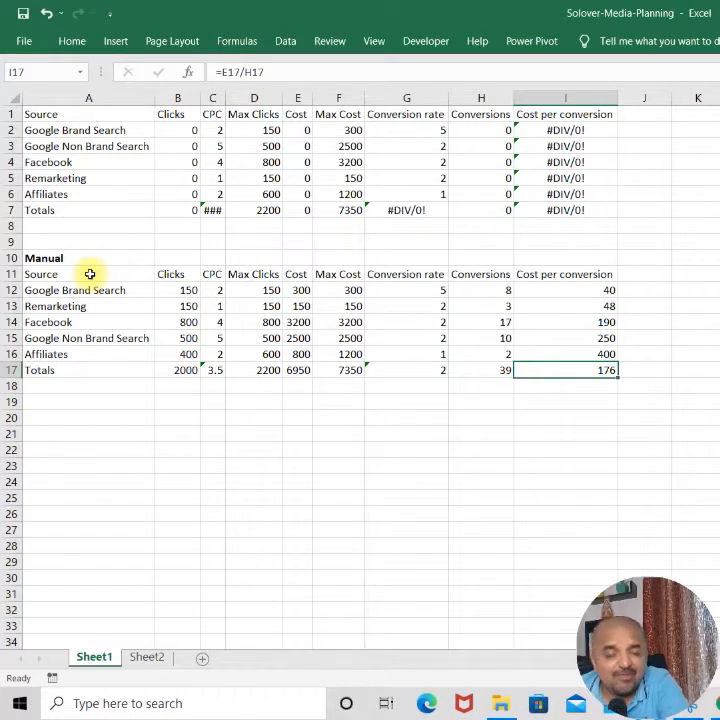
pyautogui.press('Right')
pyautogui.press('Left')
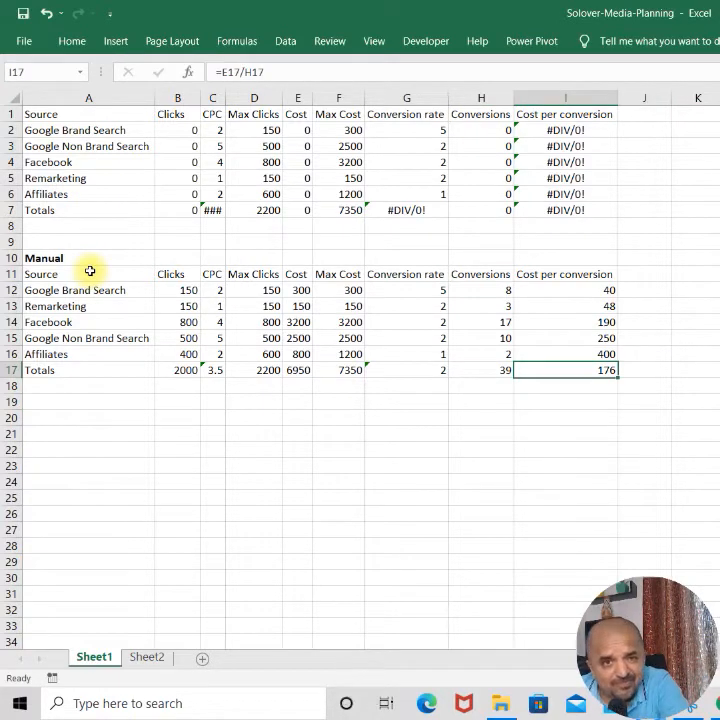
# - Set the Affiliates clicks in the Manual table to 0
pyautogui.press('Up')
pyautogui.press('Left')
pyautogui.press('Left')
pyautogui.press('Left')
pyautogui.press('Left')
pyautogui.press('Left')
pyautogui.press('Left')
pyautogui.press('Left')
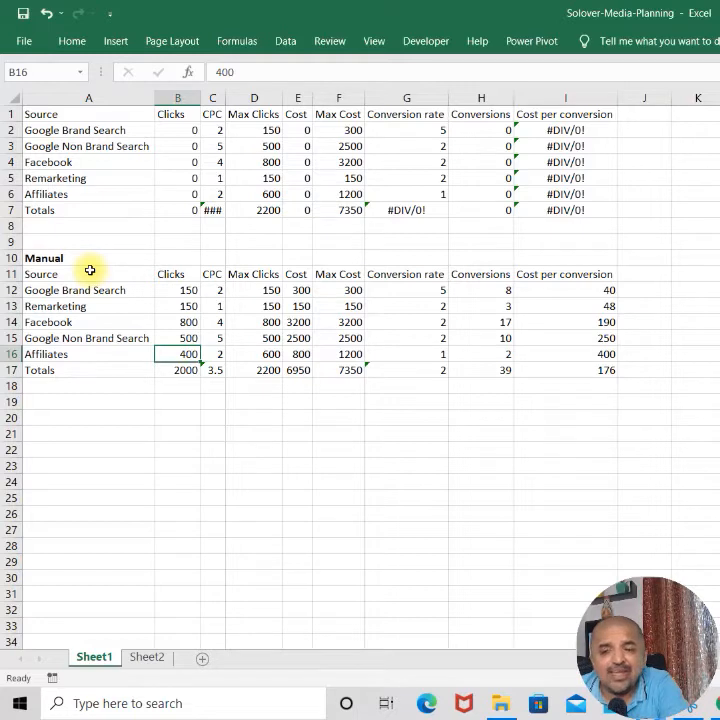
pyautogui.write('0')
pyautogui.press('Return')
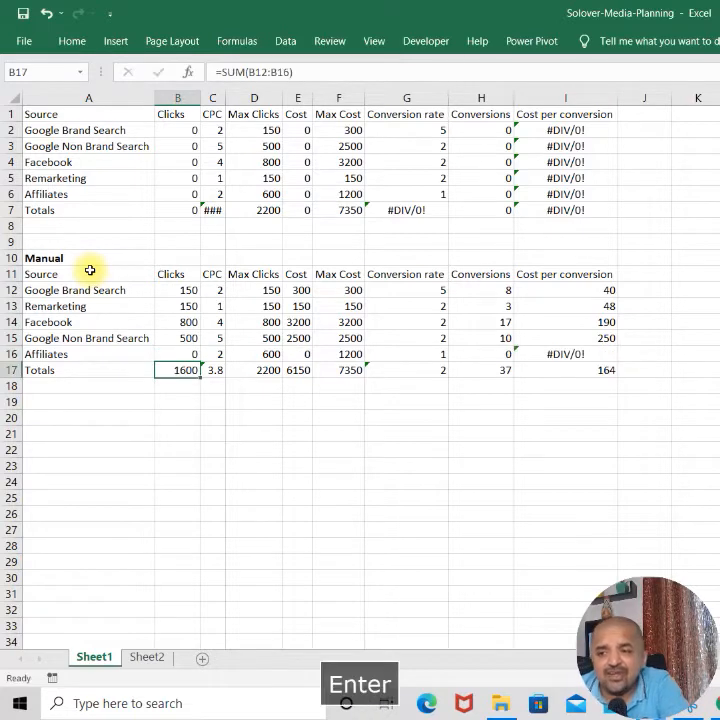
# - Try 400, 350 and 250 as the Google Non Brand Search clicks in the Manual table
pyautogui.press('Up')
pyautogui.press('Up')
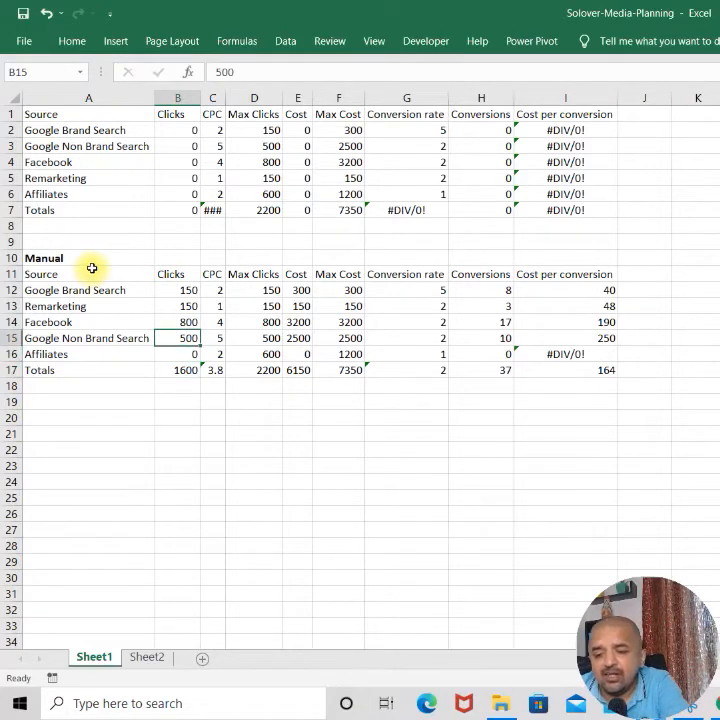
pyautogui.write('400')
pyautogui.press('Return')
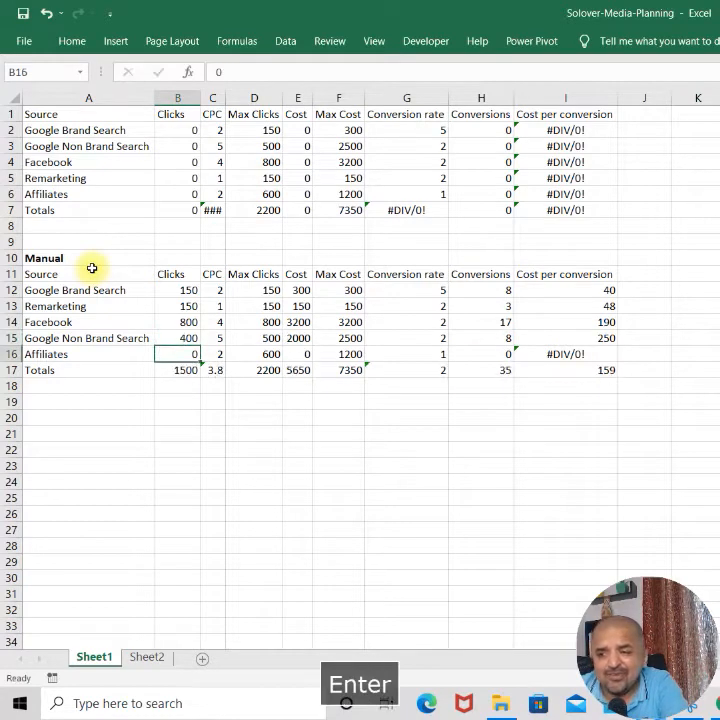
pyautogui.press('Up')
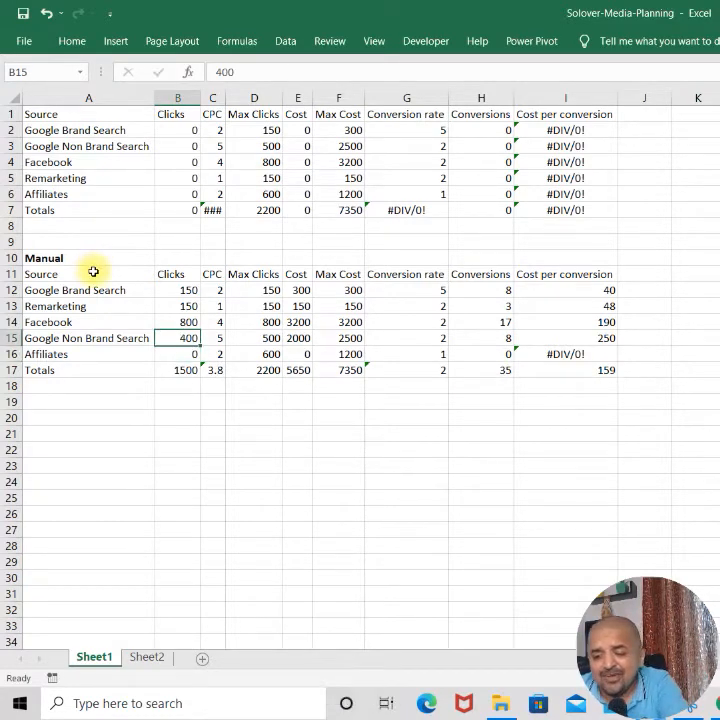
pyautogui.write('350')
pyautogui.press('Return')
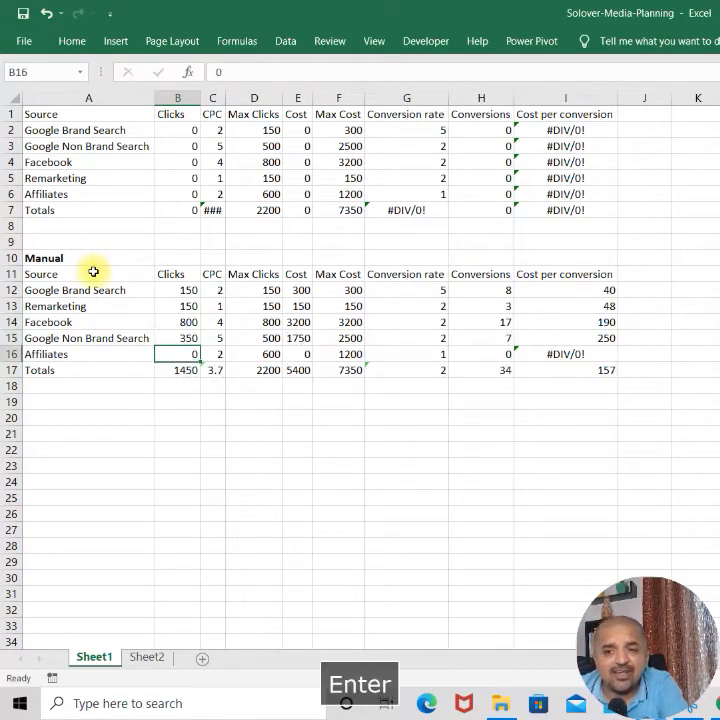
pyautogui.press('Up')
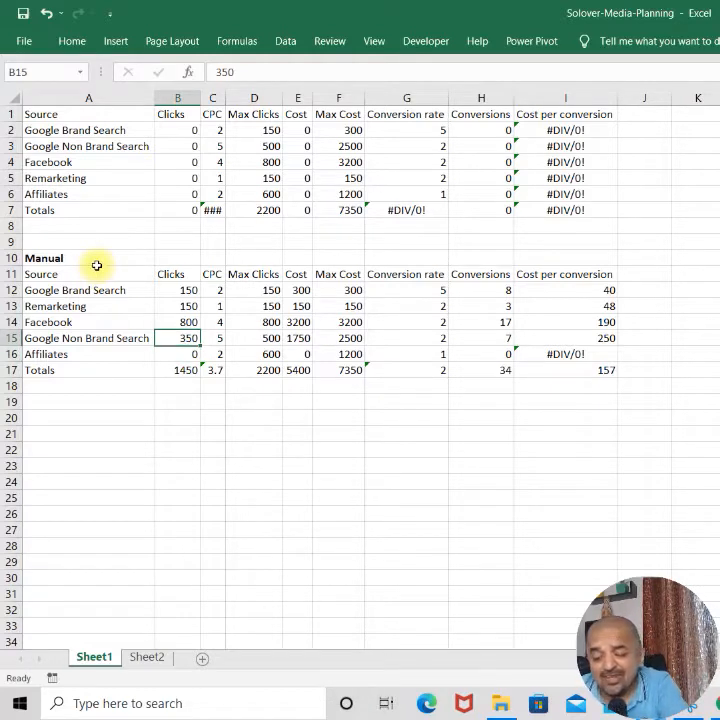
pyautogui.write('2500')
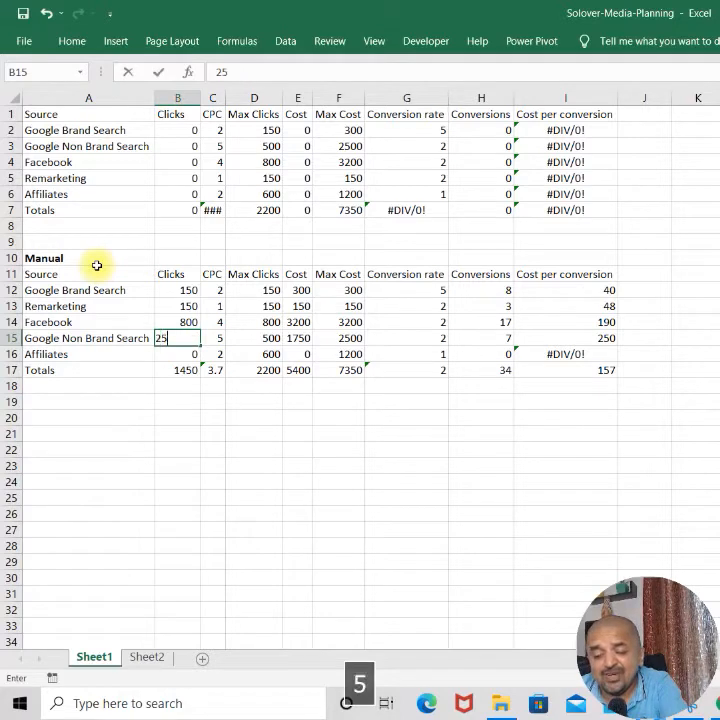
pyautogui.press('BackSpace')
pyautogui.press('Return')
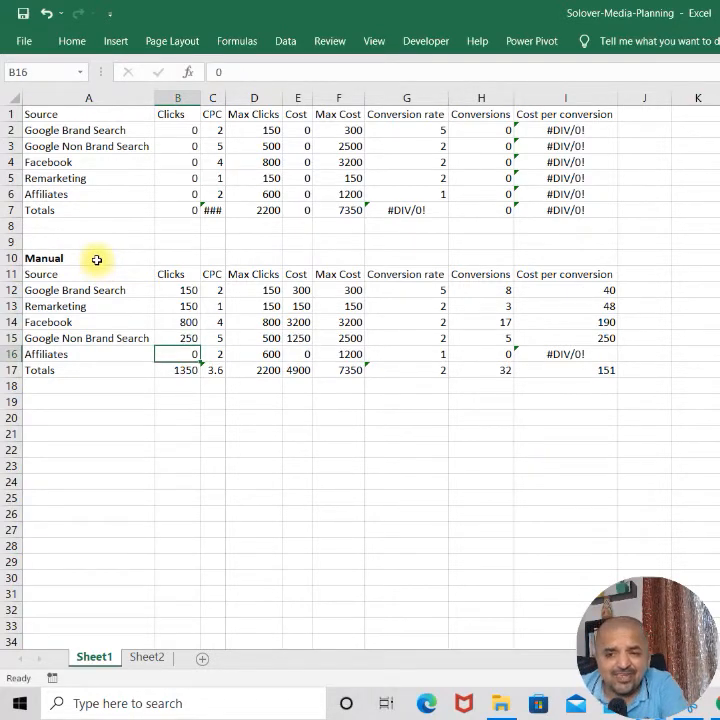
# - Set the Google Non Brand Search clicks in the Manual table to 240
pyautogui.press('Up')
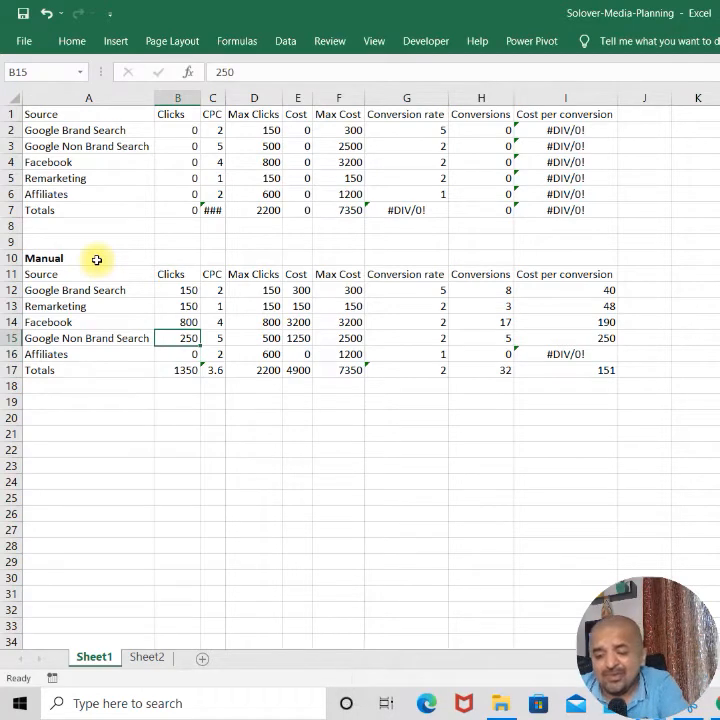
pyautogui.write('240')
pyautogui.press('Return')
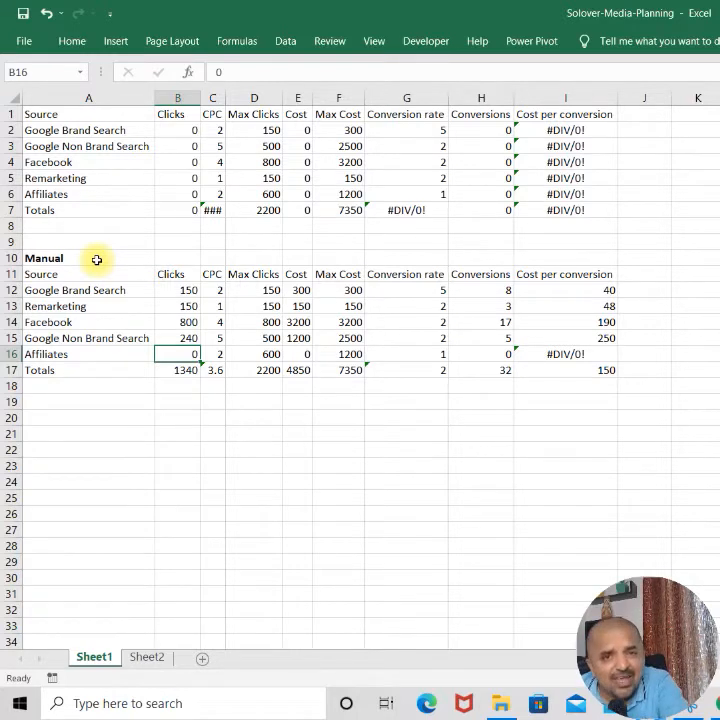
# - Select the Clicks heading of the upper table and open Solver, placing its dialog so that table stays uncovered
pyautogui.press('Up')
pyautogui.press('Up')
pyautogui.press('Up')
pyautogui.press('Up')
pyautogui.press('Up')
pyautogui.press('Up')
pyautogui.press('Up')
pyautogui.press('Up')
pyautogui.press('Up')
pyautogui.press('Up')
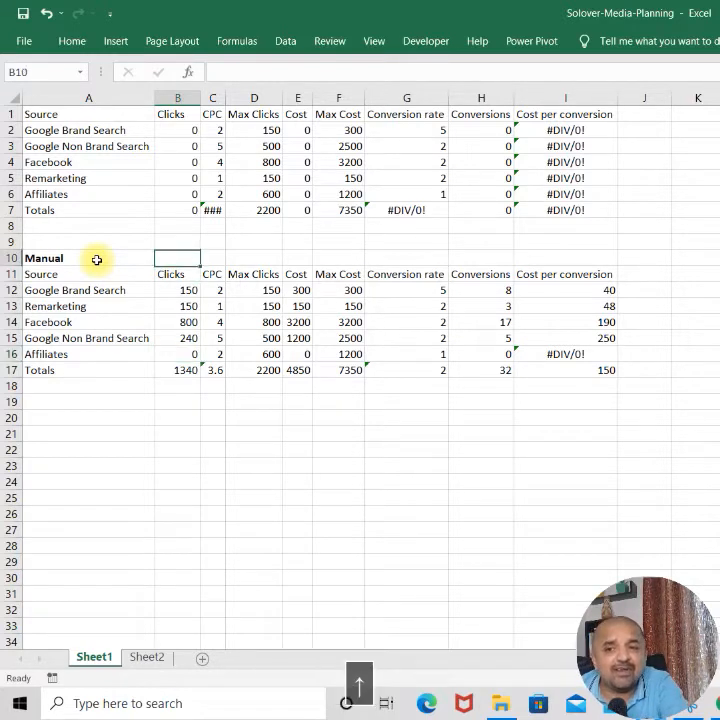
pyautogui.press('Up')
pyautogui.press('Up')
pyautogui.press('Up')
pyautogui.press('Up')
pyautogui.press('Up')
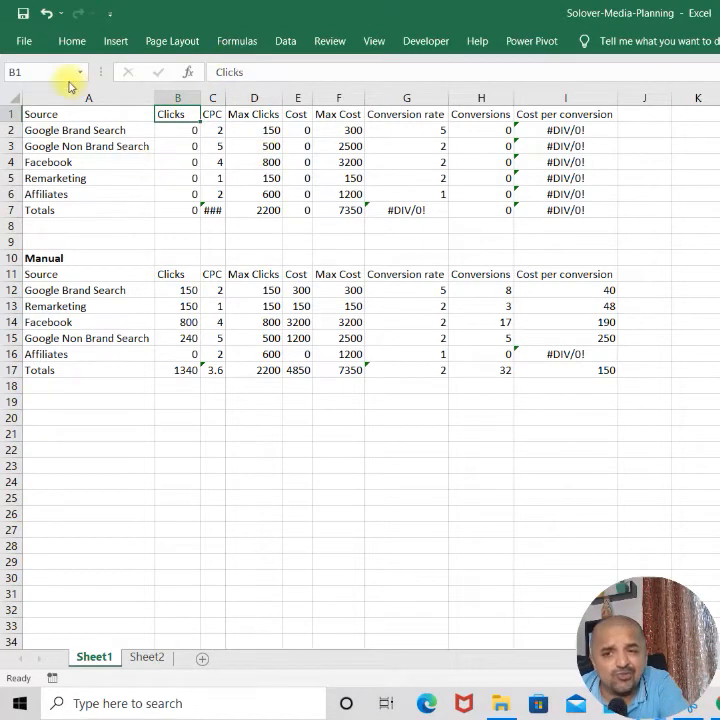
pyautogui.click(288, 45)
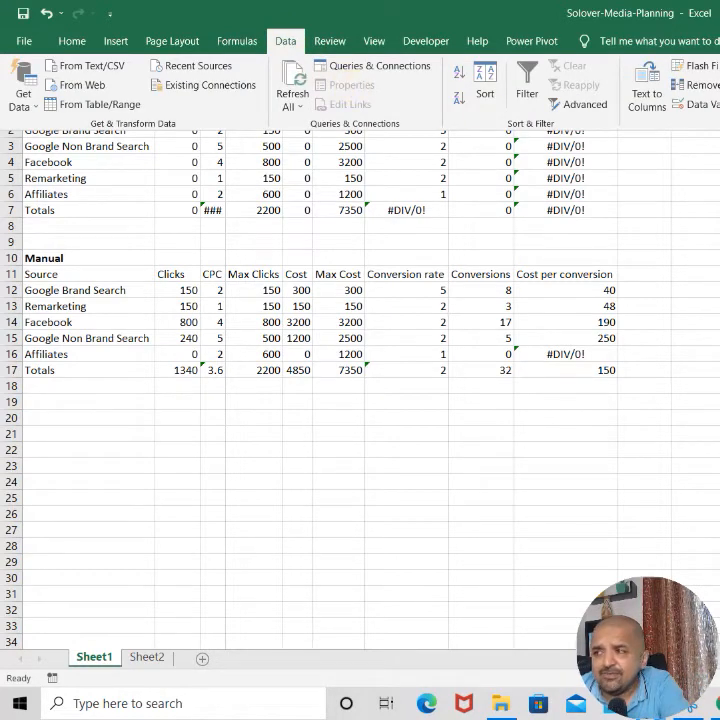
pyautogui.click(718, 66)
pyautogui.moveTo(718, 180); pyautogui.dragTo(333, 120)
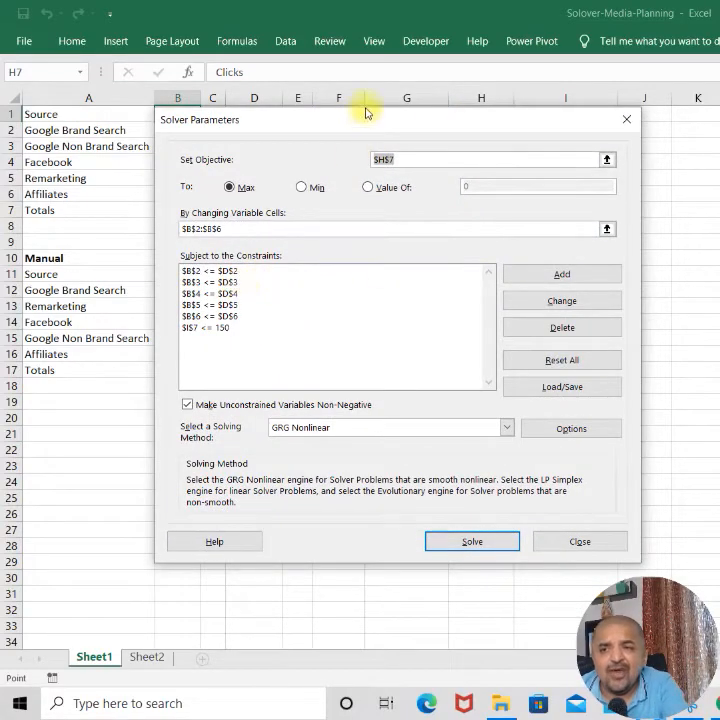
pyautogui.moveTo(366, 116); pyautogui.dragTo(315, 252)
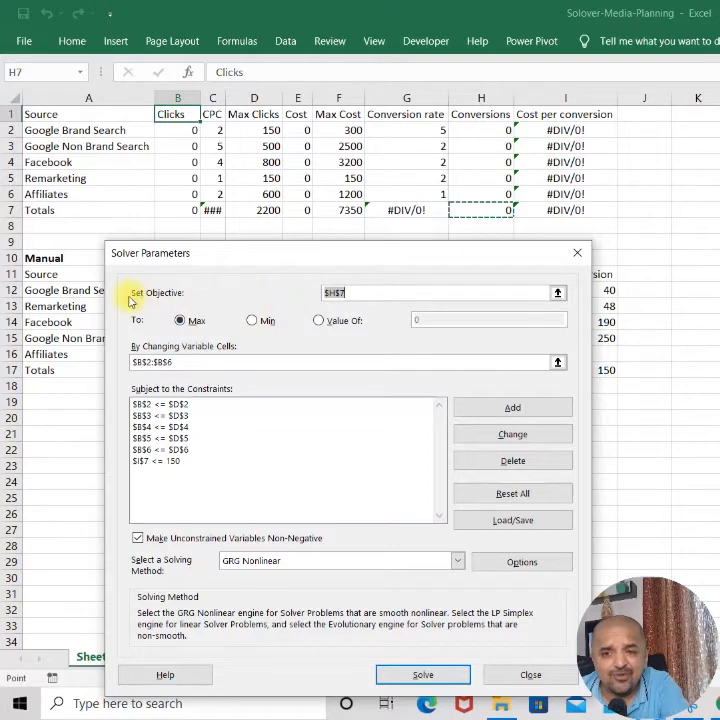
# - Review the Solver objective $H$7, the variable cells $B$2:$B$6 and the clicks constraint $B$2 <= $D$2
pyautogui.click(361, 292)
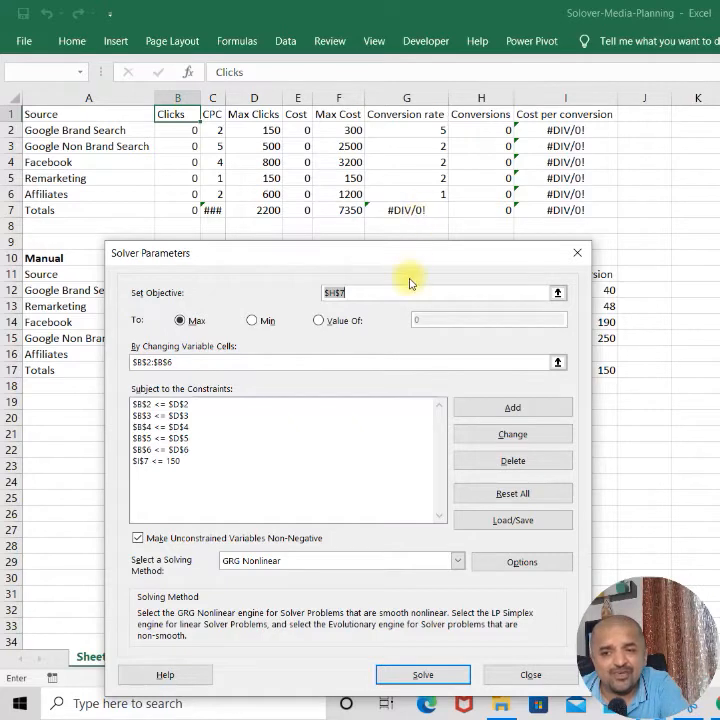
pyautogui.click(197, 367)
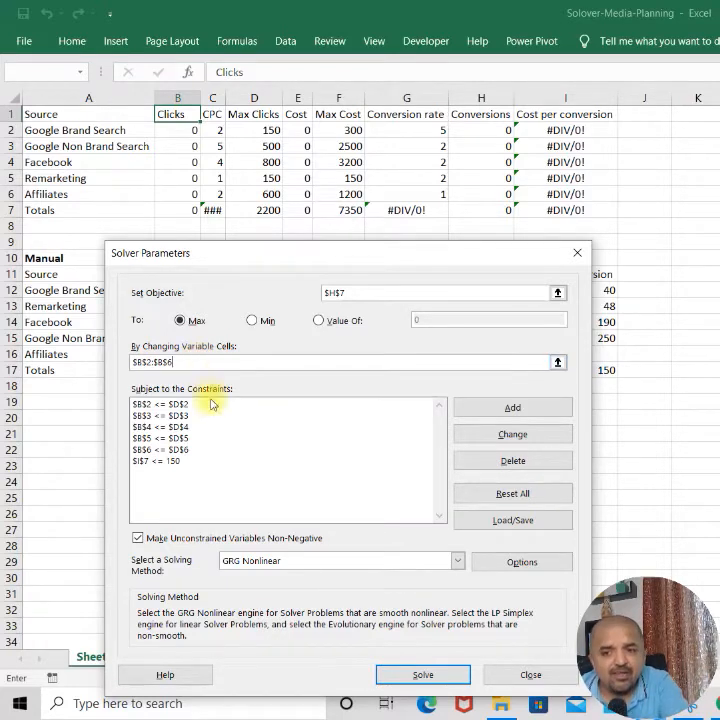
pyautogui.click(208, 406)
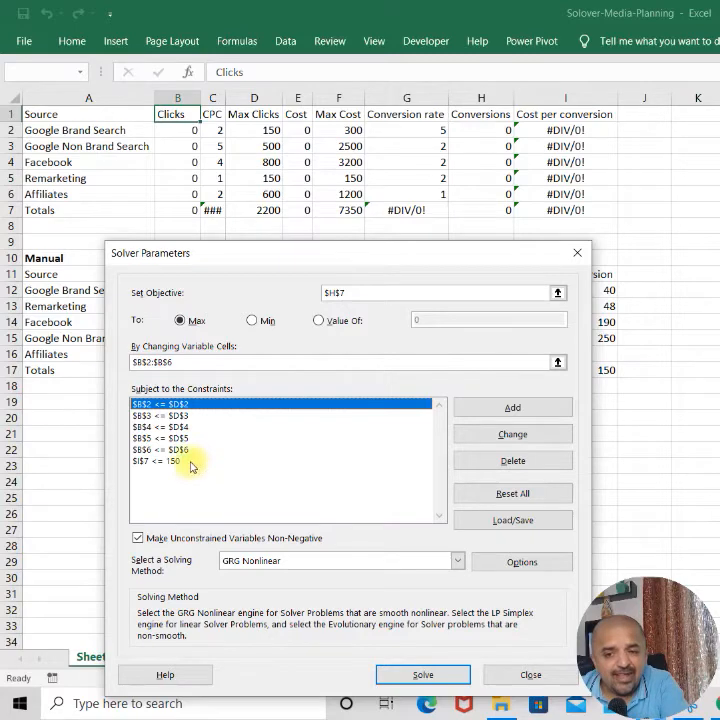
# - Change the Solver constraint on total cost per conversion to $I$7 <= 160 and solve, keeping the solution
pyautogui.click(192, 462)
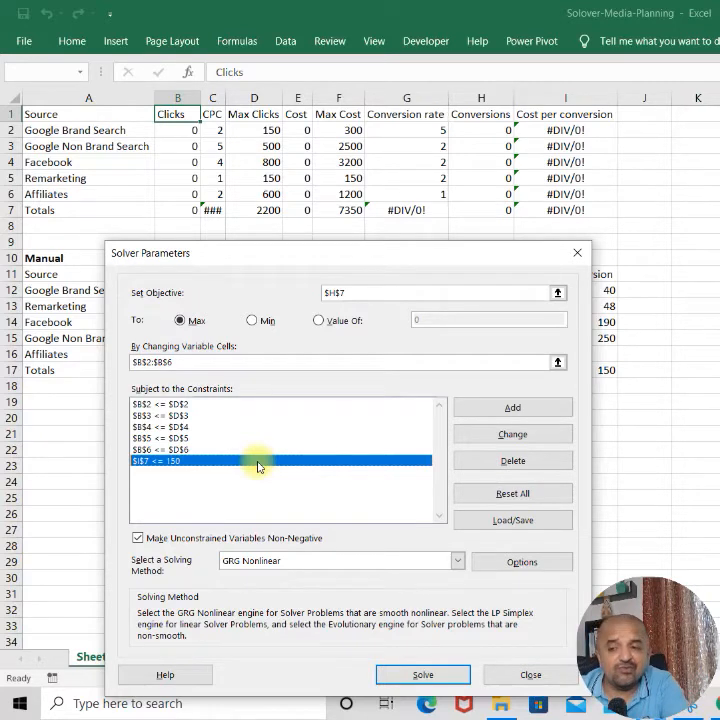
pyautogui.click(513, 434)
pyautogui.click(402, 477)
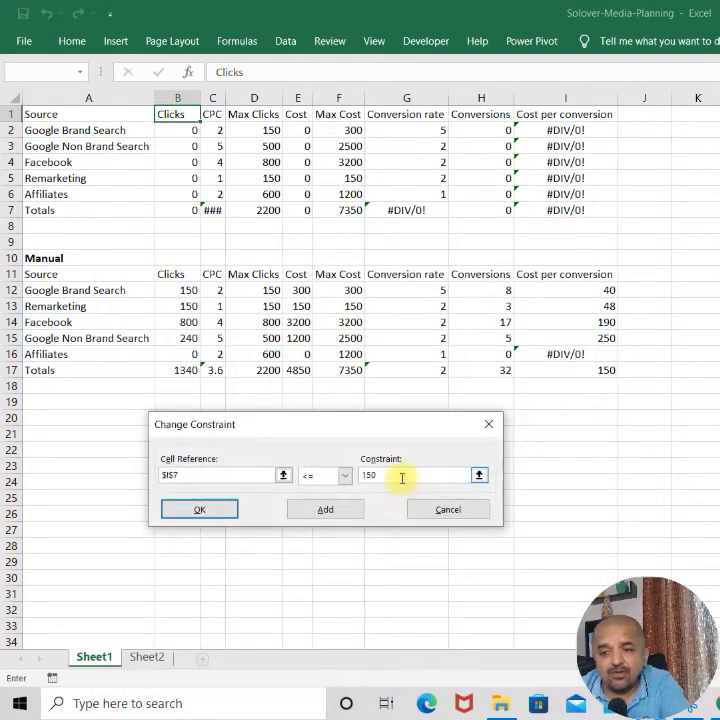
pyautogui.press('BackSpace')
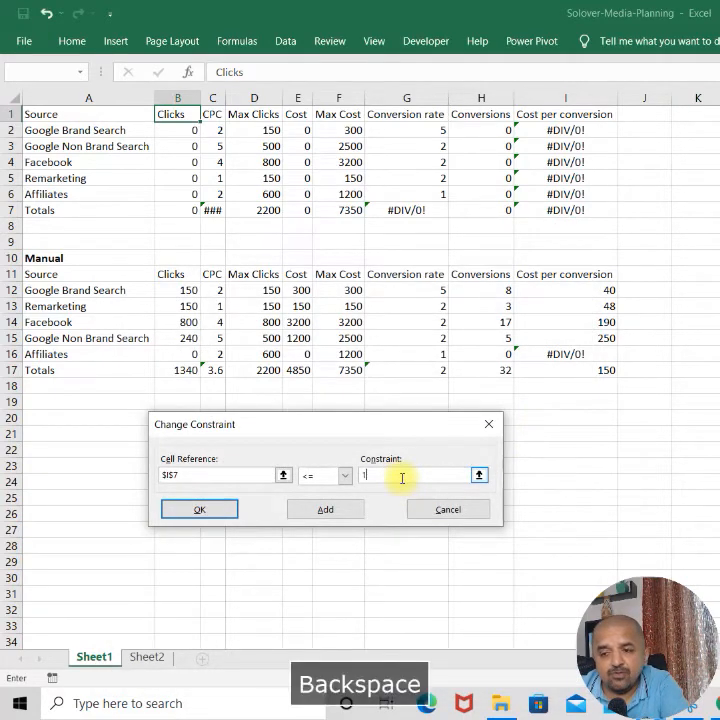
pyautogui.press('BackSpace')
pyautogui.write('60')
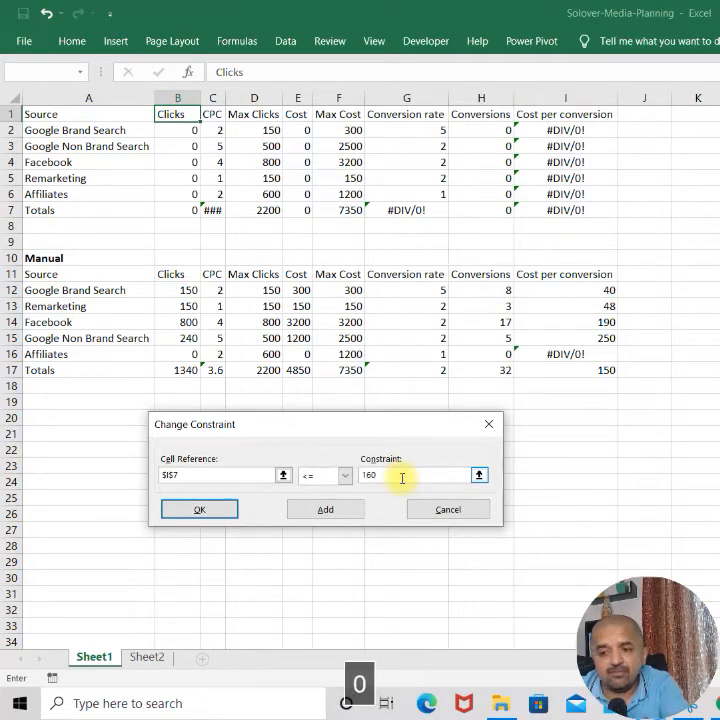
pyautogui.click(199, 510)
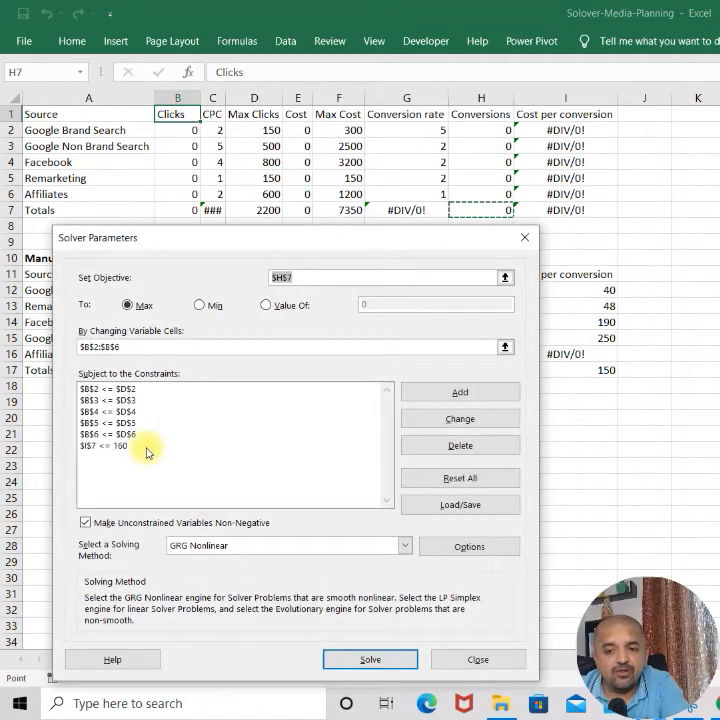
pyautogui.click(356, 660)
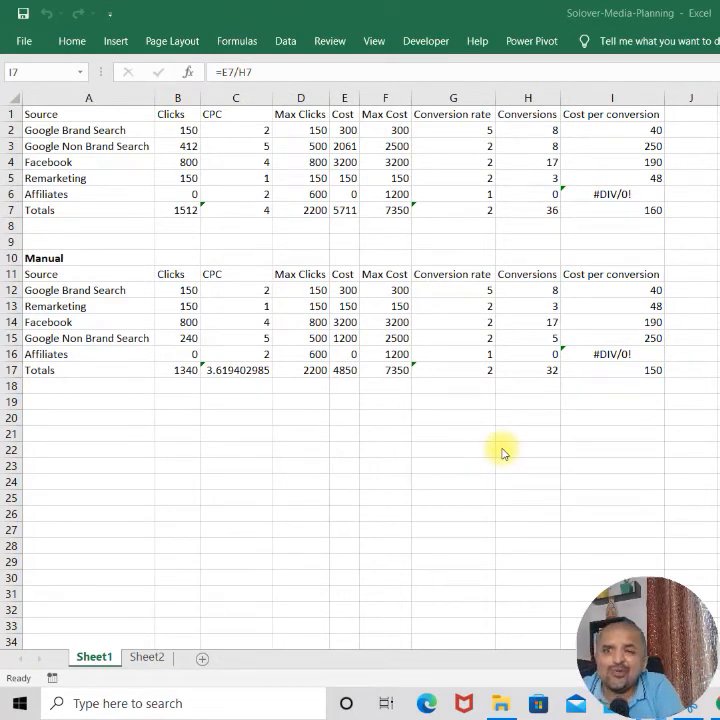
# - Examine the upper table's Totals row, from cost per conversion and conversions back to clicks
pyautogui.click(612, 211)
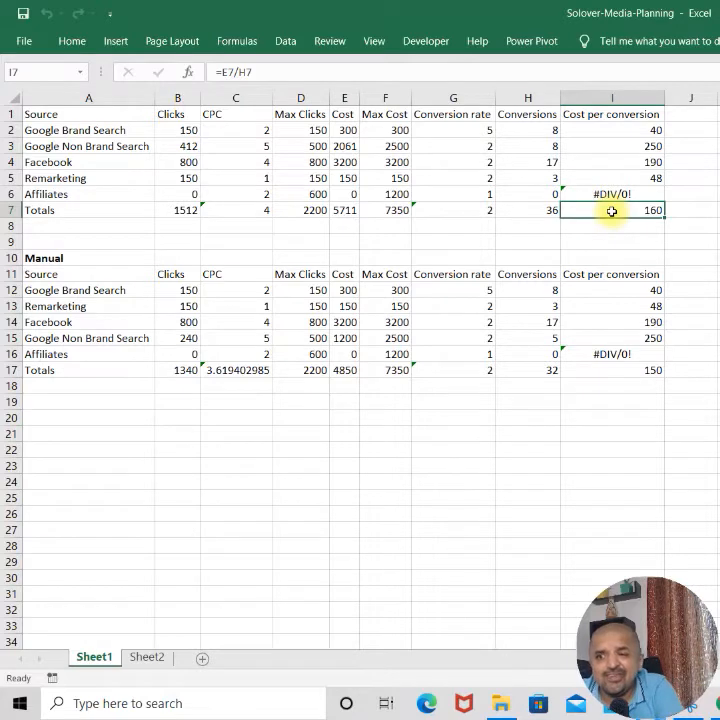
pyautogui.press('Left')
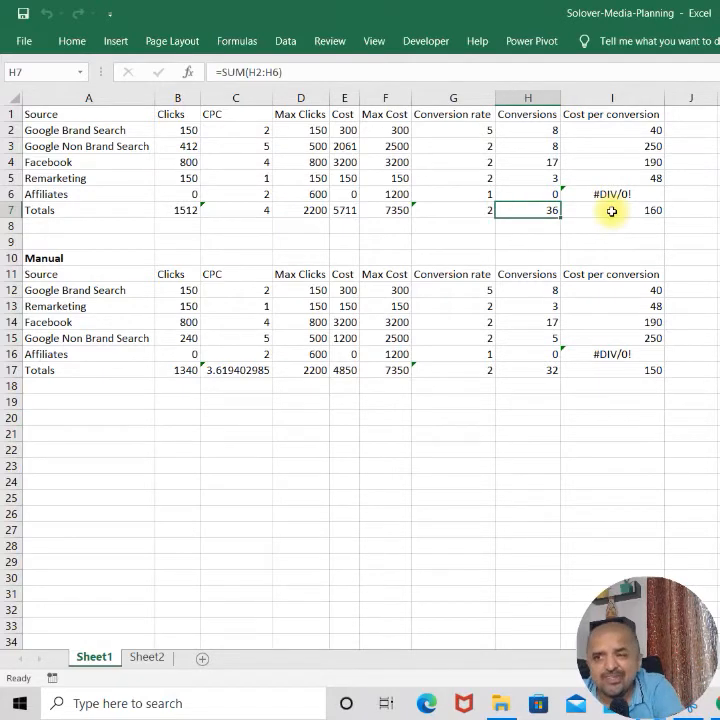
pyautogui.press('Left')
pyautogui.press('Left')
pyautogui.press('Left')
pyautogui.press('Left')
pyautogui.press('Left')
pyautogui.press('Left')
pyautogui.press('Left')
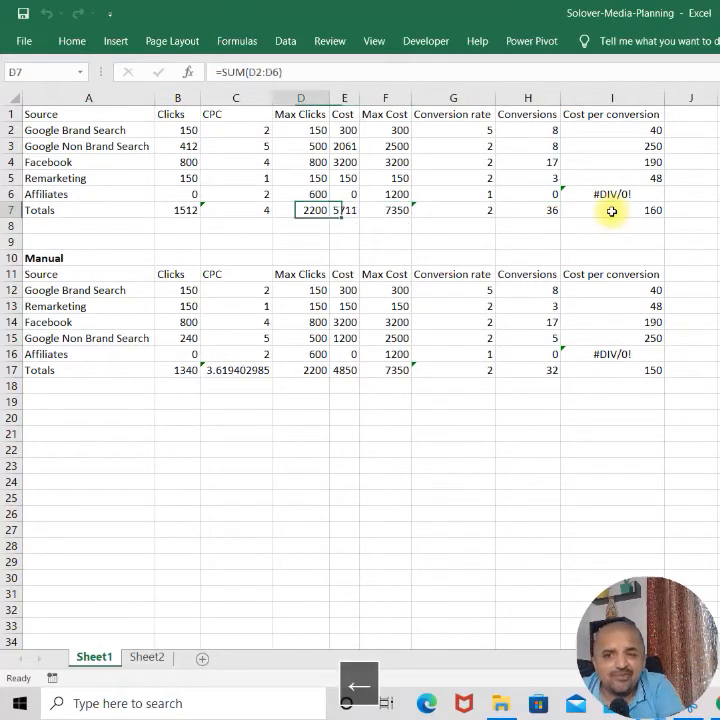
# - Inspect the solved clicks per source in the upper table, from Affiliates up to Google Brand Search, and select B2:B5
pyautogui.press('Up')
pyautogui.press('Right')
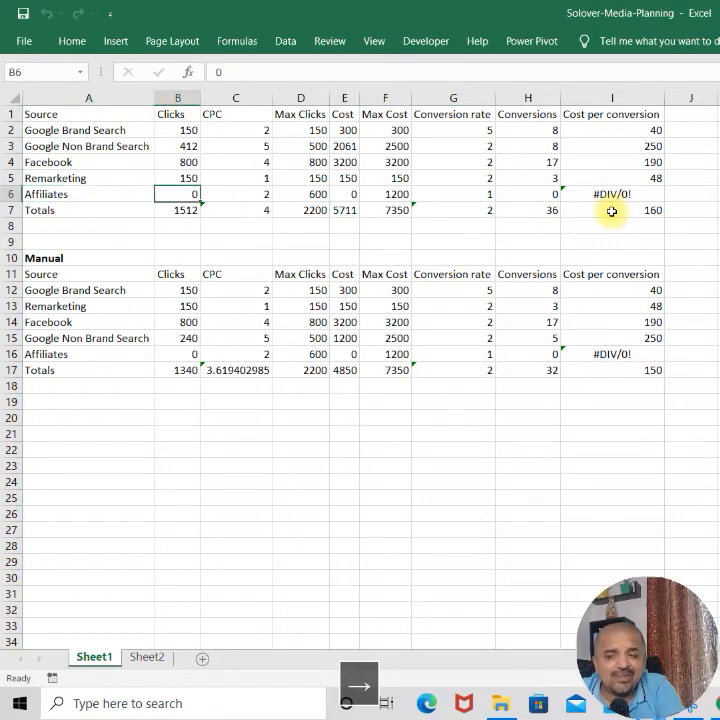
pyautogui.press('Up')
pyautogui.press('Up')
pyautogui.press('Up')
pyautogui.press('Up')
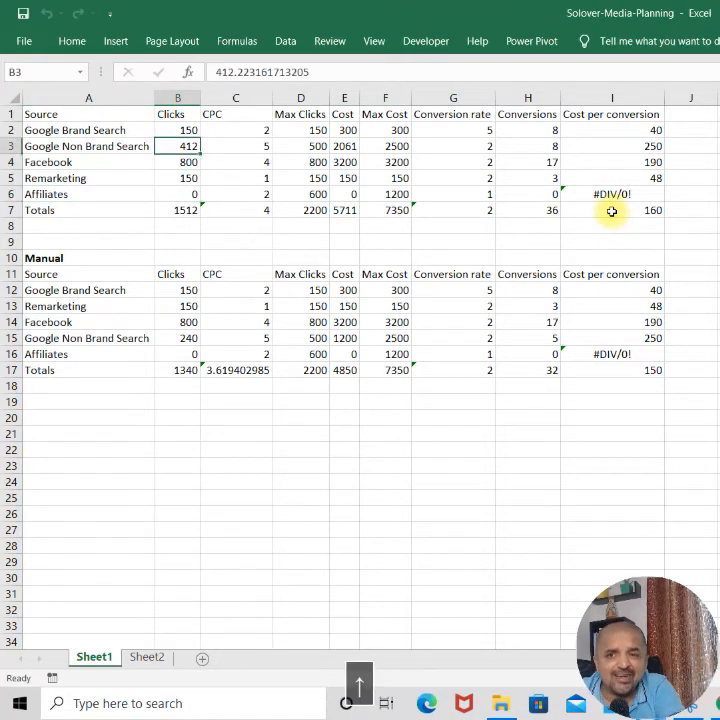
pyautogui.hotkey('shift', 'Down')
pyautogui.hotkey('shift', 'Down')
pyautogui.hotkey('shift', 'Down')
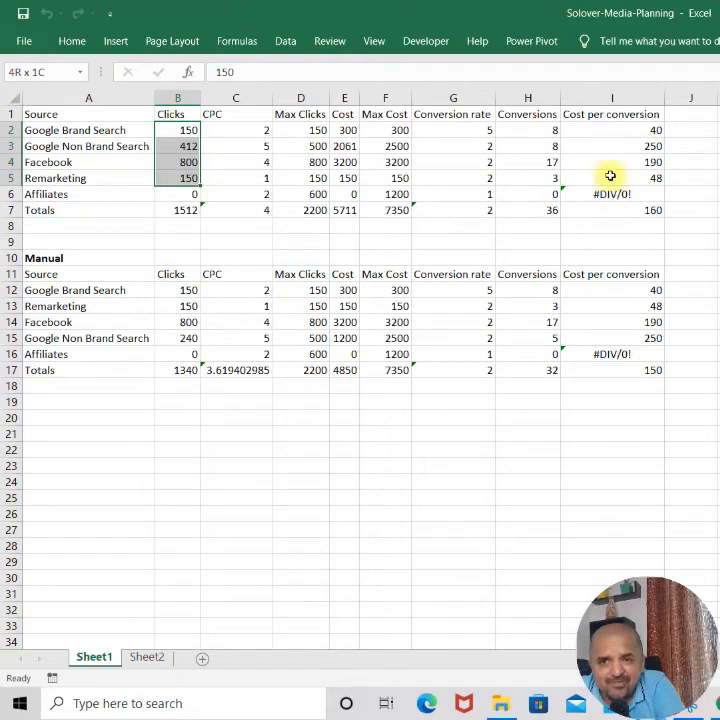
# - Rerun Solver with the total cost per conversion constraint changed to $I$7 <= 200 and keep its solution
pyautogui.click(280, 45)
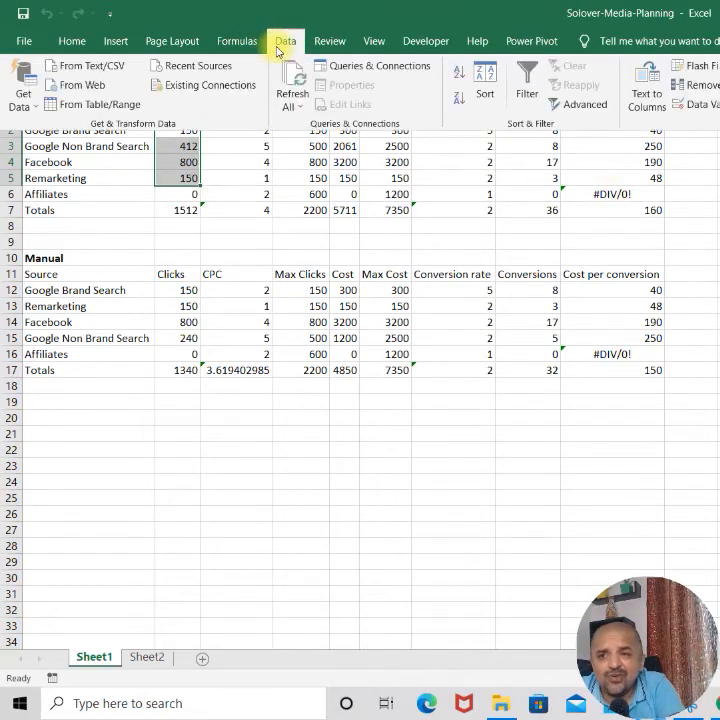
pyautogui.click(715, 95)
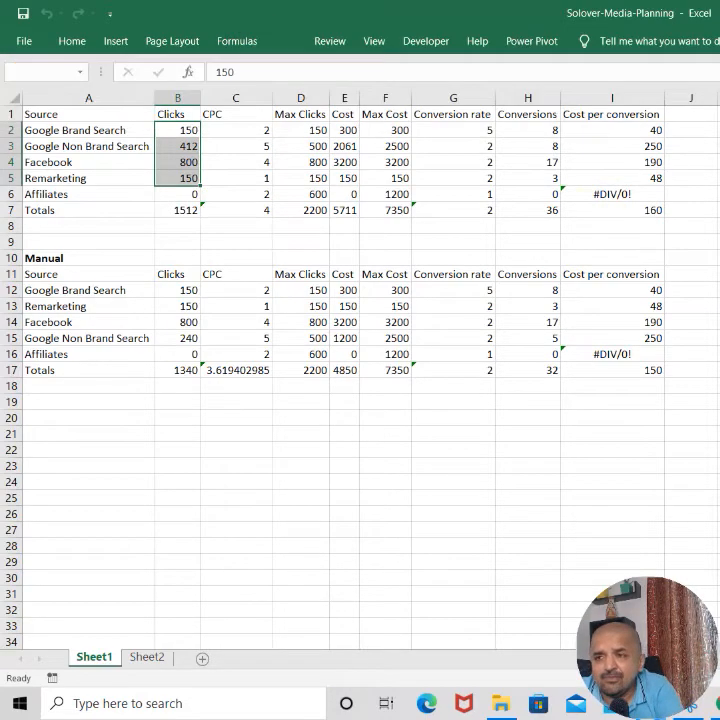
pyautogui.click(352, 277)
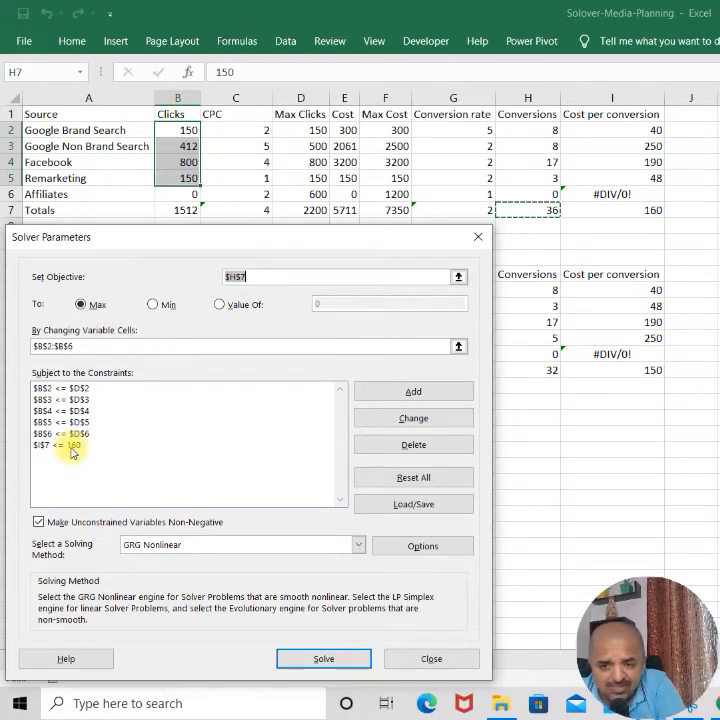
pyautogui.click(72, 445)
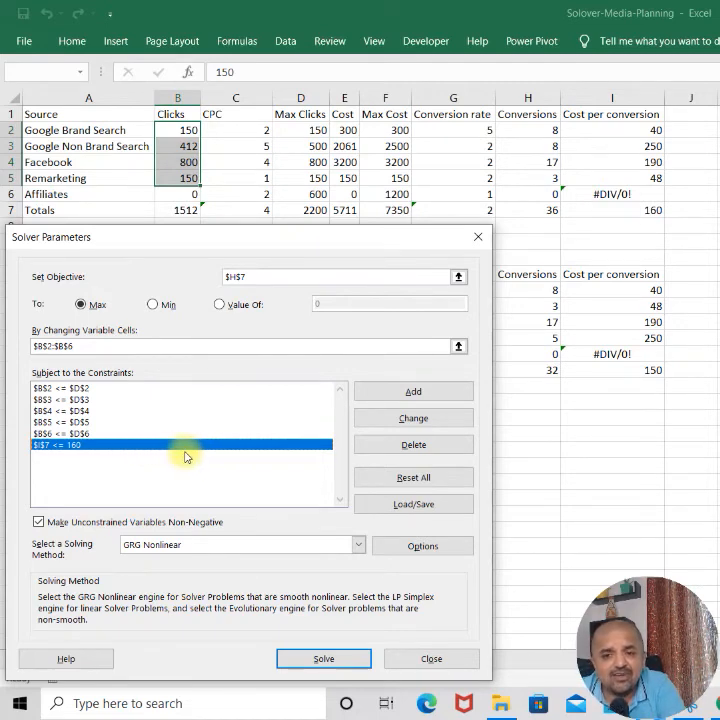
pyautogui.click(386, 424)
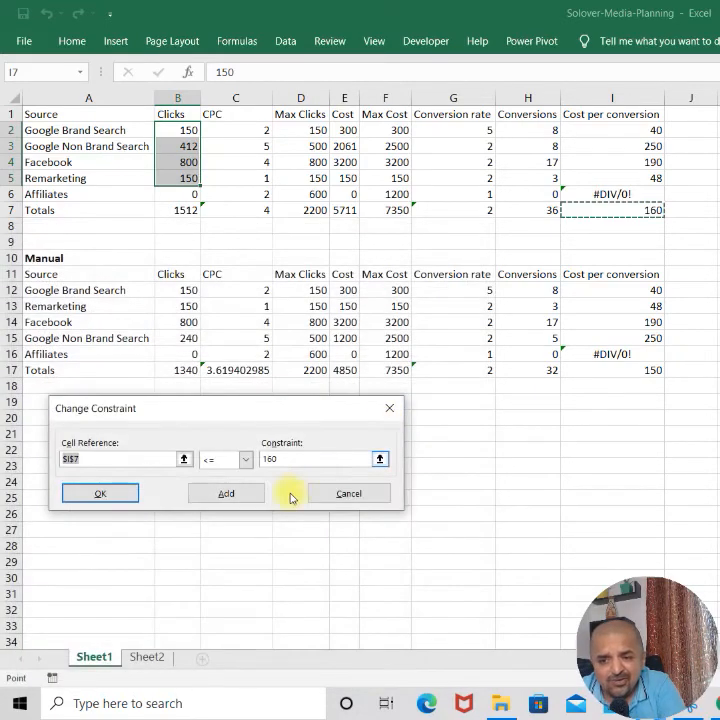
pyautogui.click(280, 457)
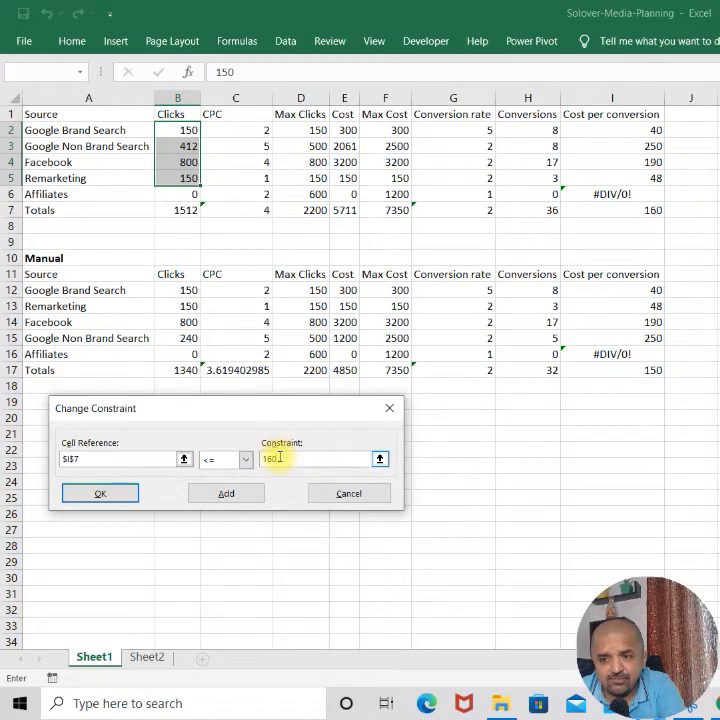
pyautogui.write('200')
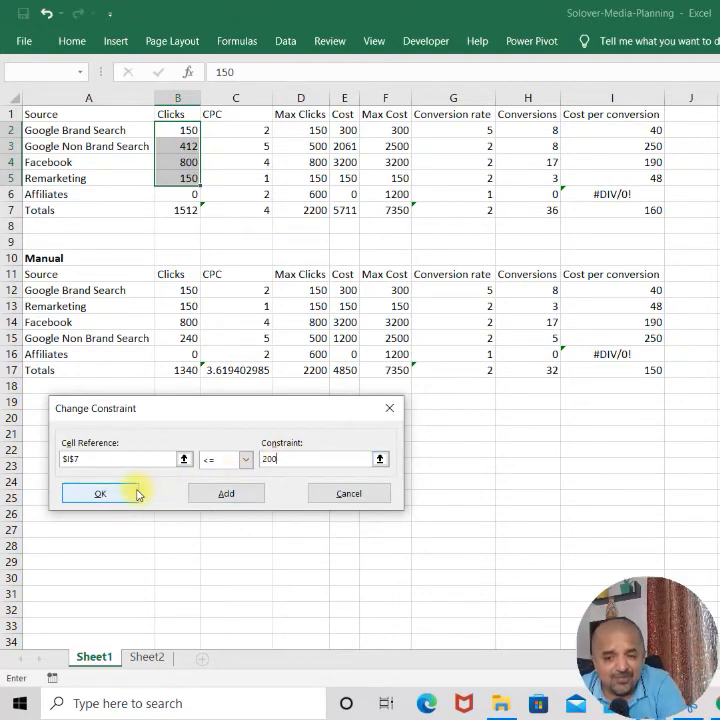
pyautogui.click(100, 493)
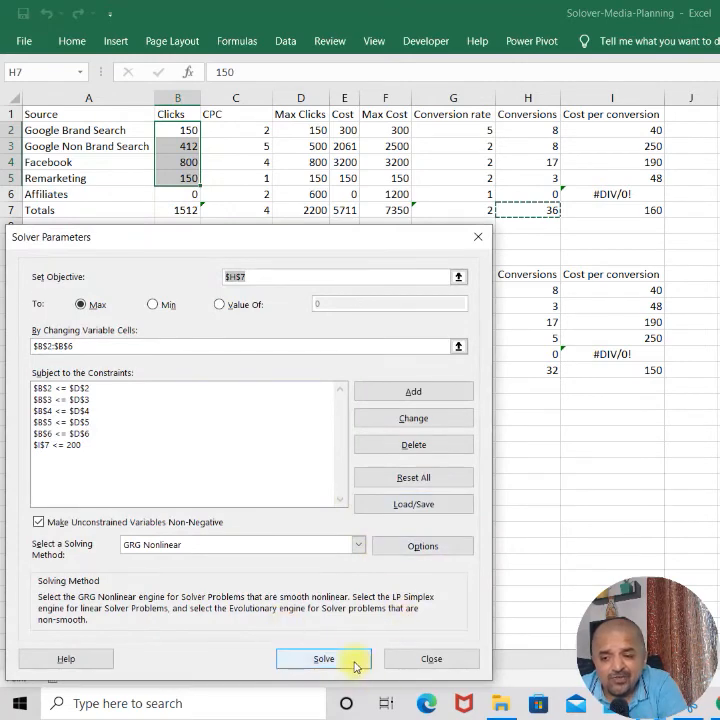
pyautogui.click(355, 664)
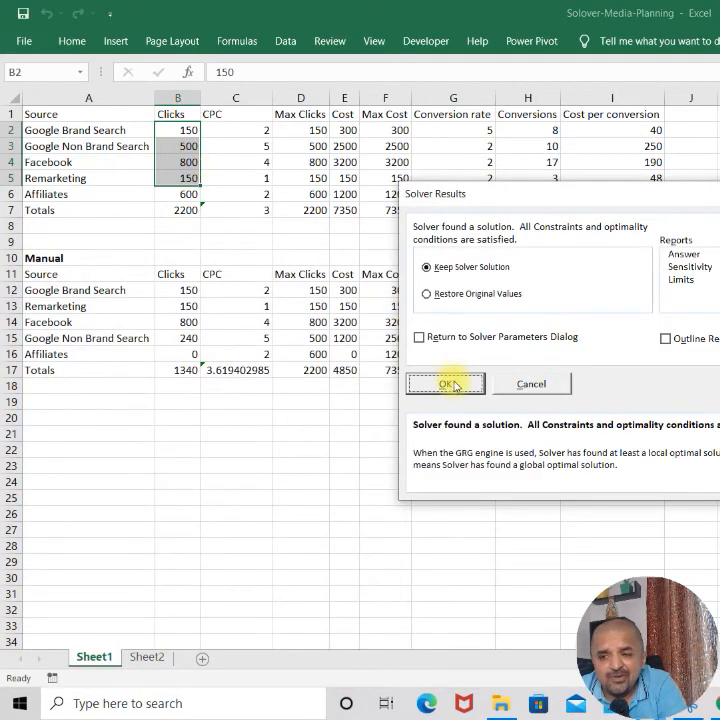
pyautogui.click(452, 385)
# - Examine the solved clicks for Google Non Brand Search and the Google Brand Search row across to its conversions
pyautogui.click(179, 146)
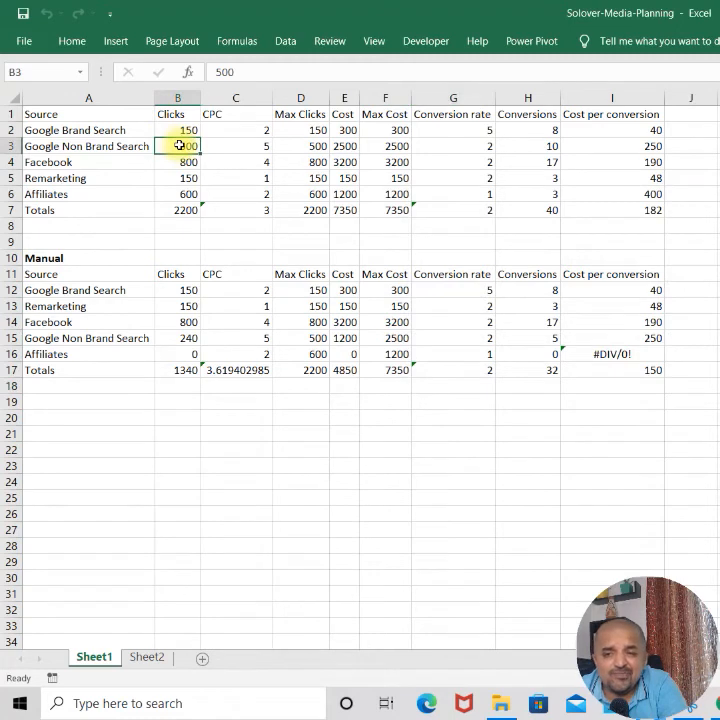
pyautogui.press('Up')
pyautogui.press('Right')
pyautogui.press('Right')
pyautogui.press('Right')
pyautogui.press('Right')
pyautogui.press('Right')
pyautogui.press('Right')
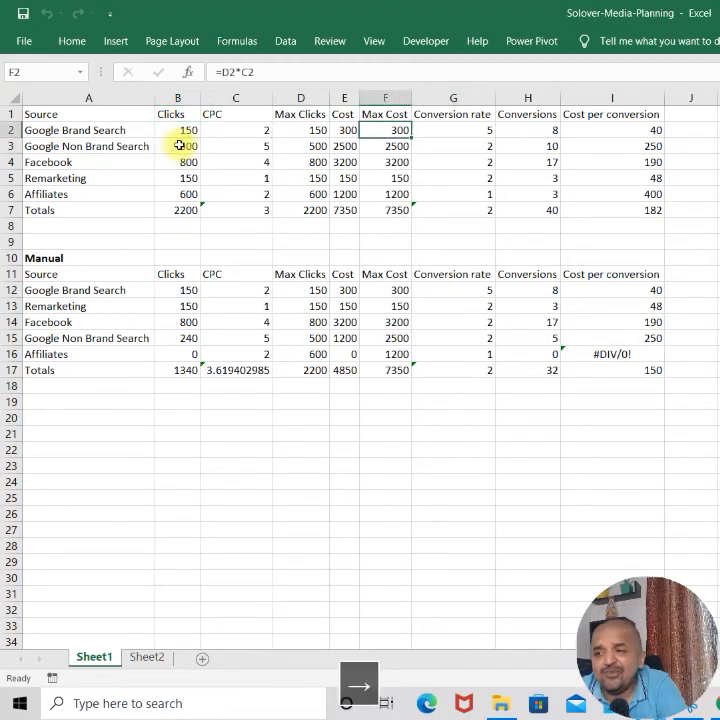
pyautogui.press('Right')
pyautogui.press('Left')
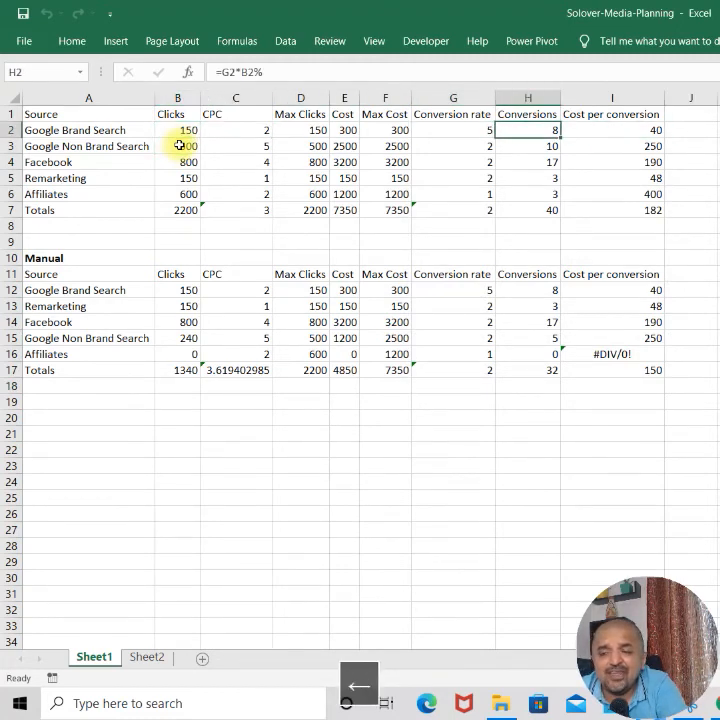
# - Check the upper table's total conversions, cost per conversion, cost and maximum cost
pyautogui.hotkey('ctrl', 'Down')
pyautogui.press('Right')
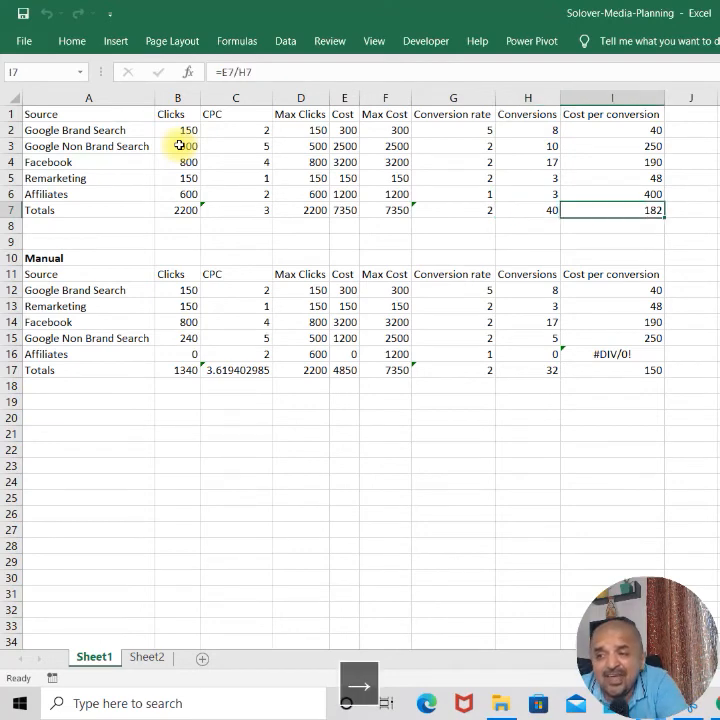
pyautogui.press('Left')
pyautogui.press('Left')
pyautogui.press('Left')
pyautogui.press('Left')
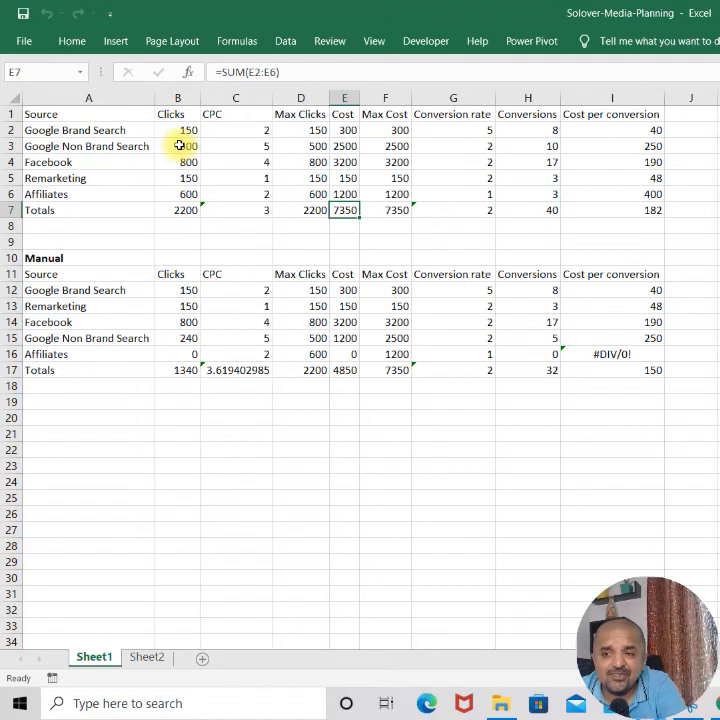
pyautogui.press('Right')
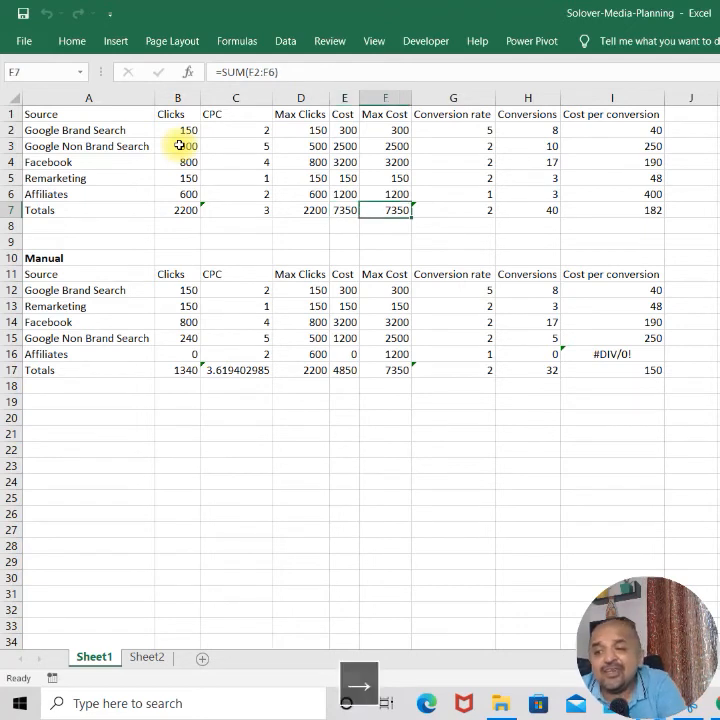